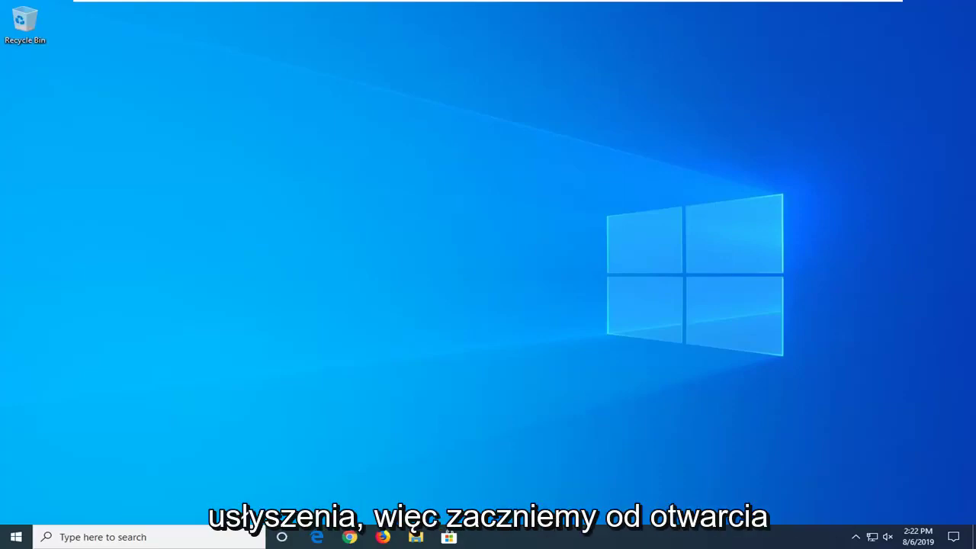
Step: Search Windows for 'group policy' and launch the Edit group policy result
{"action": "left_click", "coordinate": [16, 537]}
{"action": "type", "text": "group"}
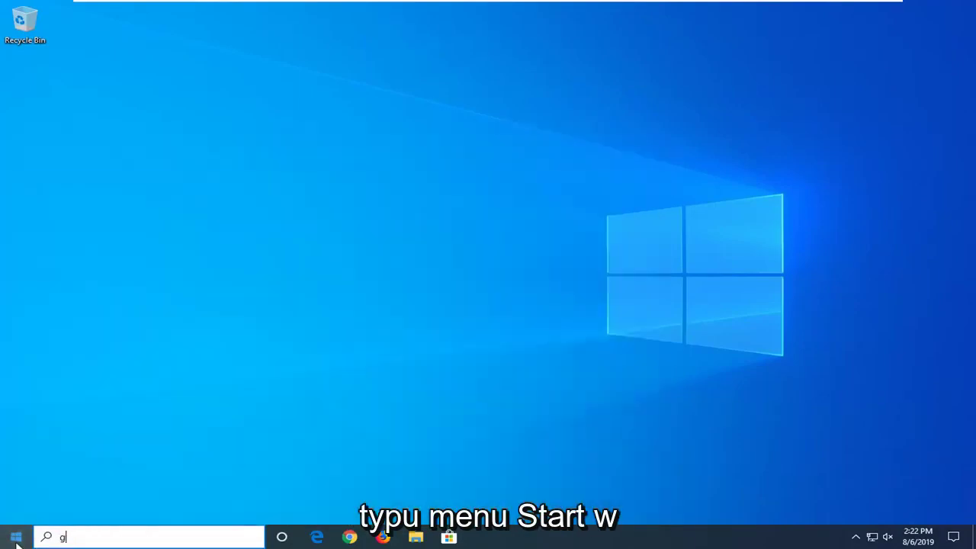
{"action": "type", "text": " policy"}
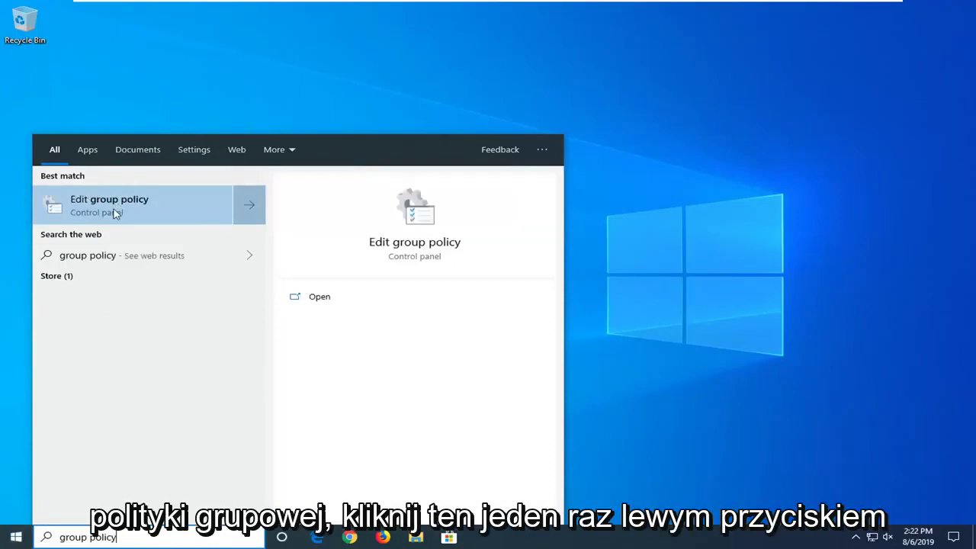
{"action": "left_click", "coordinate": [114, 210]}
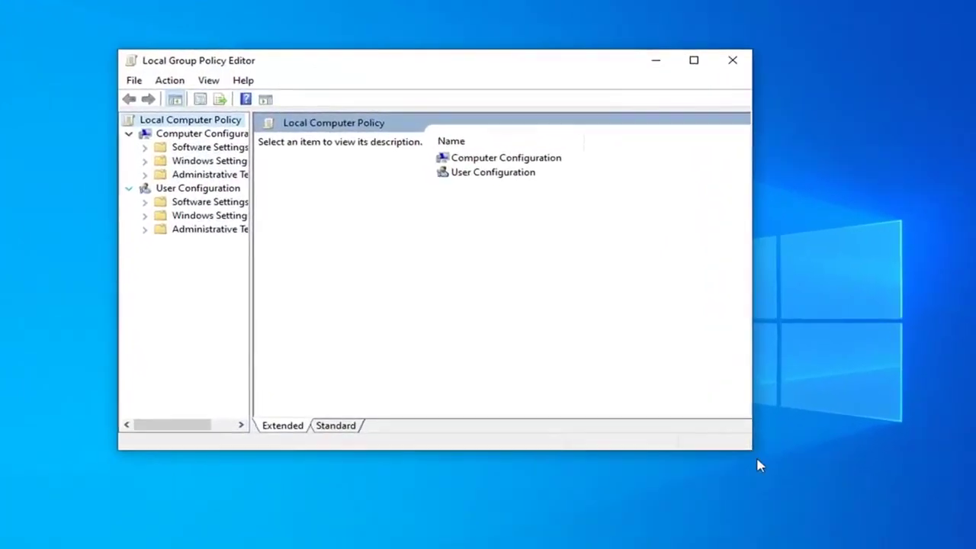
Step: Enlarge the editor and expand Computer Configuration > Administrative Templates > Windows Components
{"action": "left_click_drag", "start_coordinate": [750, 451], "coordinate": [874, 509]}
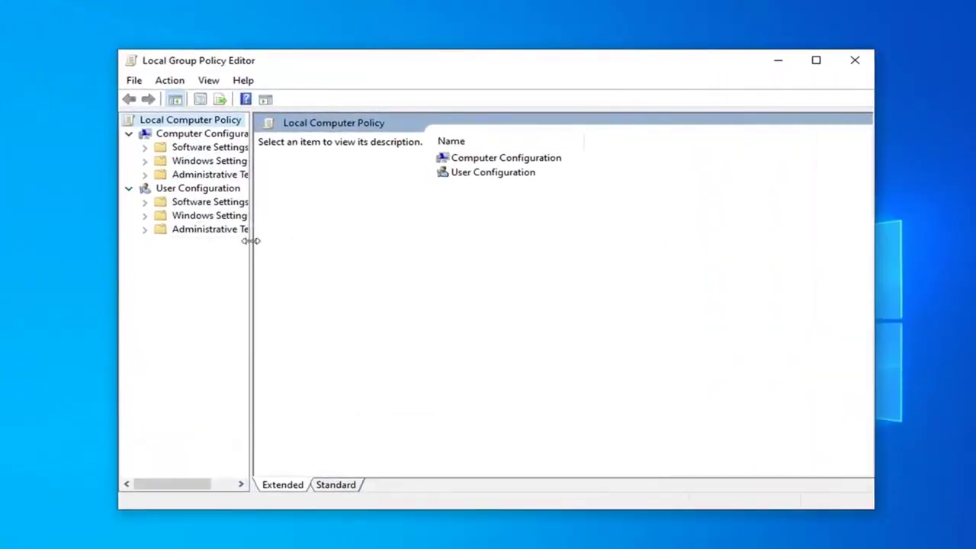
{"action": "left_click_drag", "start_coordinate": [250, 241], "coordinate": [327, 245]}
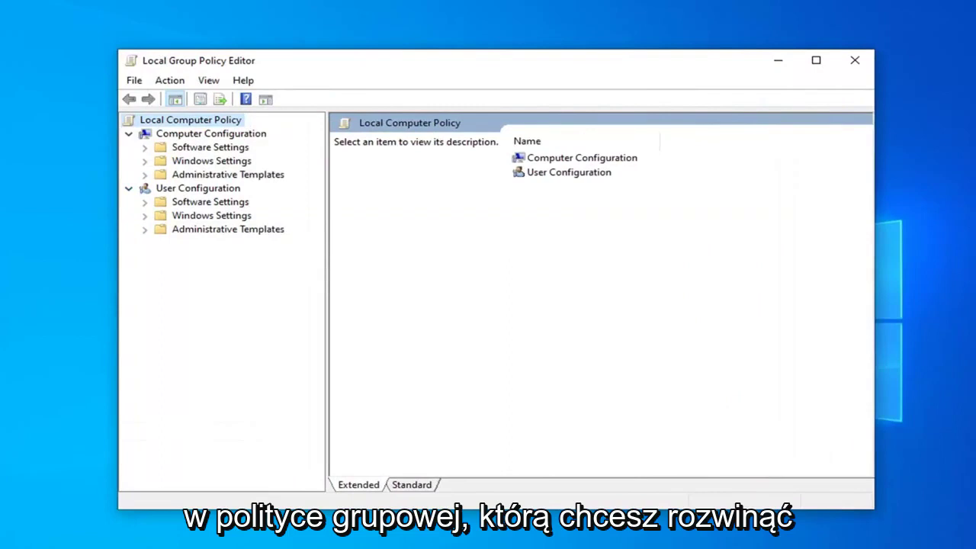
{"action": "left_click", "coordinate": [200, 136]}
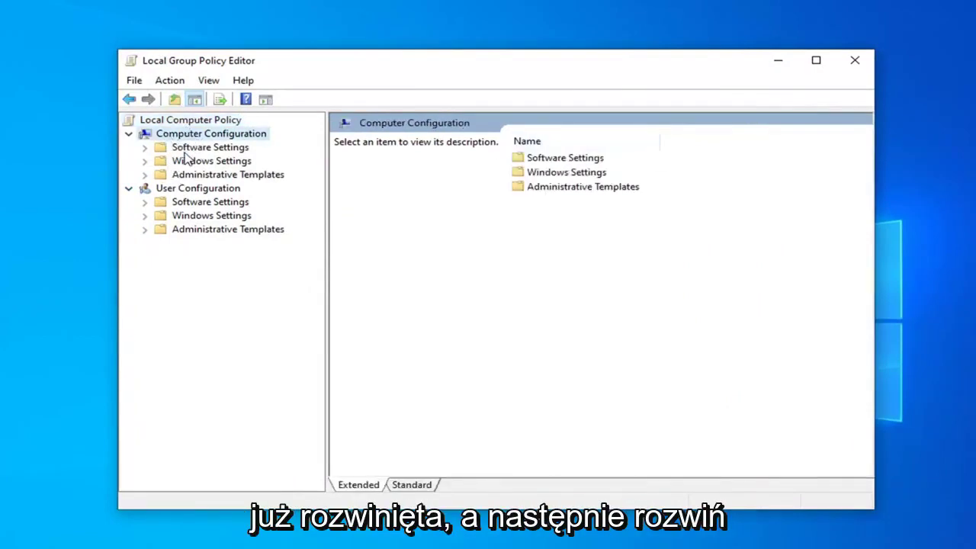
{"action": "left_click", "coordinate": [187, 176]}
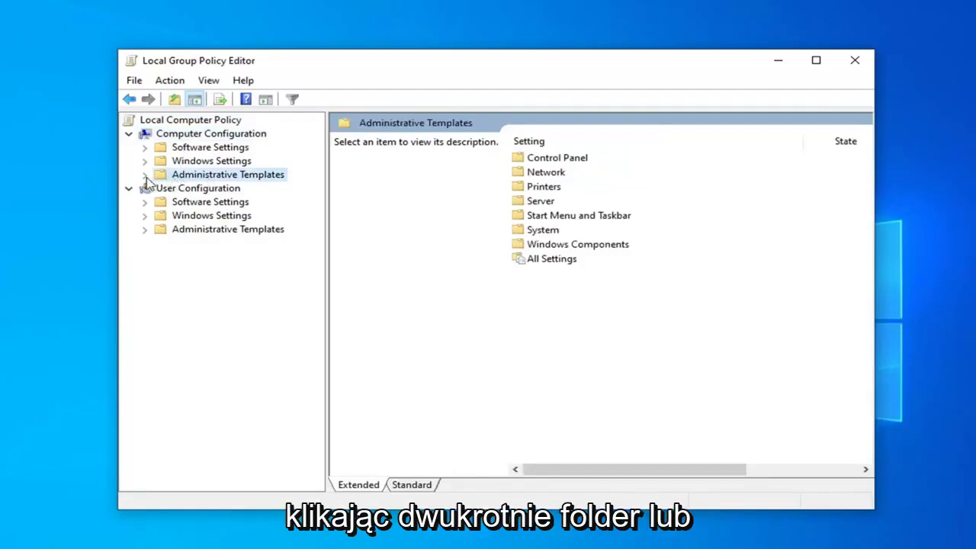
{"action": "left_click", "coordinate": [145, 176]}
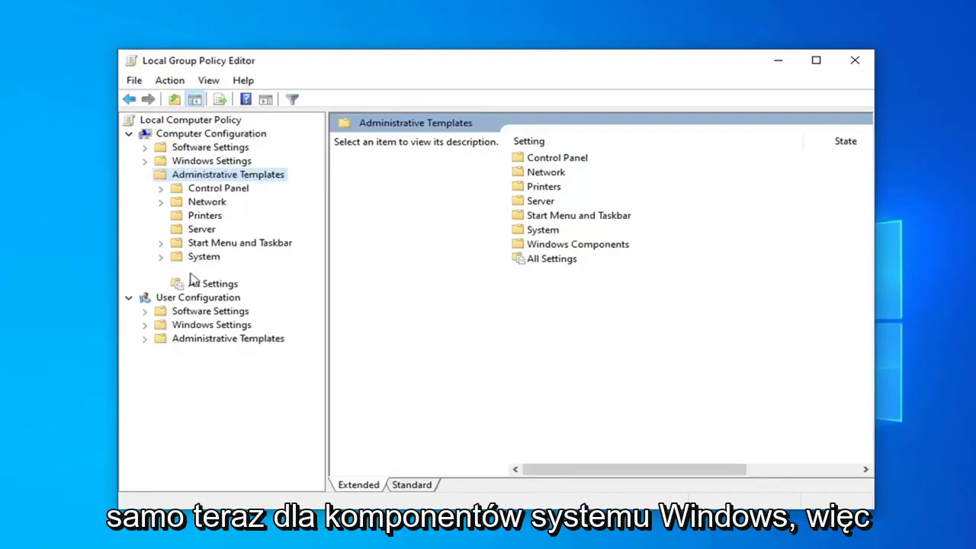
{"action": "left_click", "coordinate": [187, 272]}
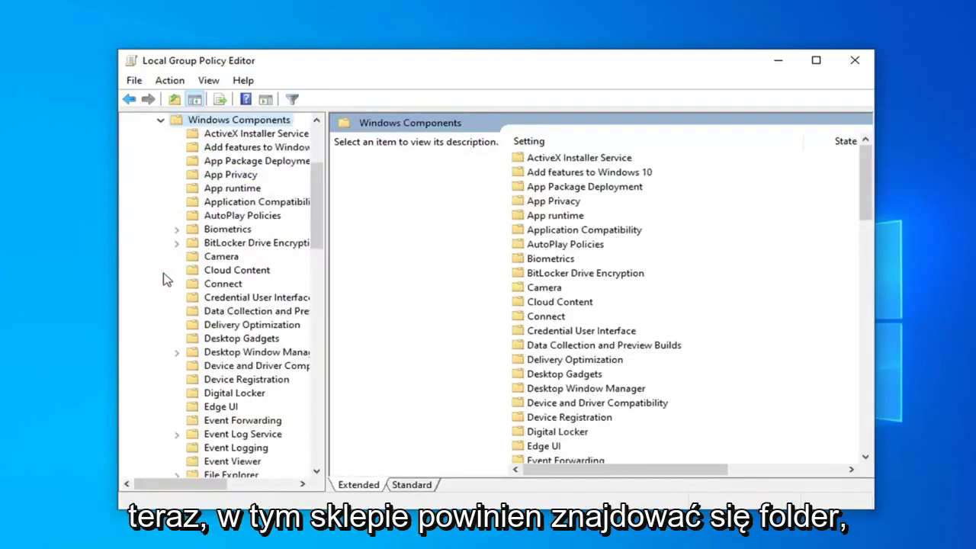
Step: Open the Store folder and select 'Turn off the Store application' to view its description
{"action": "scroll", "coordinate": [217, 276], "scroll_direction": "down", "scroll_amount": 5}
{"action": "scroll", "coordinate": [217, 276], "scroll_direction": "down", "scroll_amount": 7}
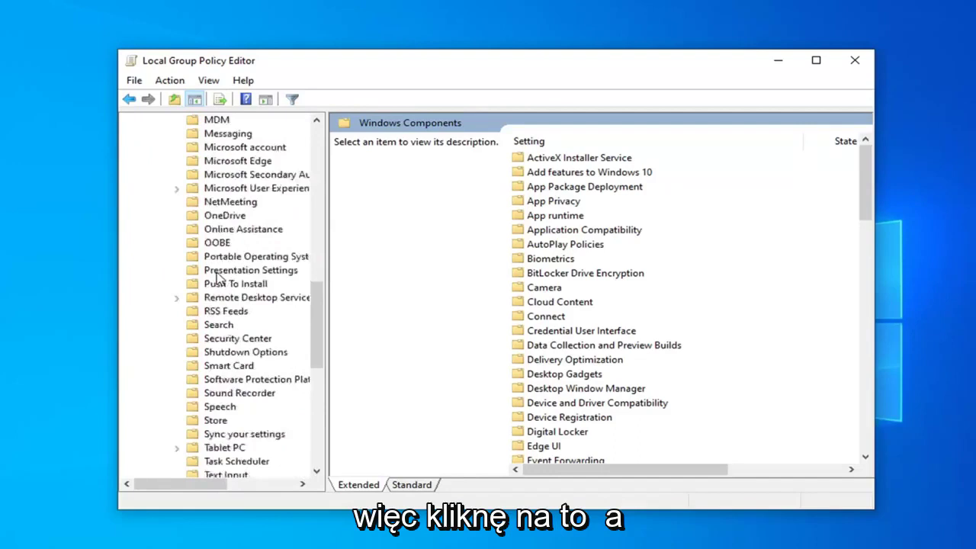
{"action": "scroll", "coordinate": [217, 276], "scroll_direction": "down", "scroll_amount": 1}
{"action": "left_click", "coordinate": [207, 380]}
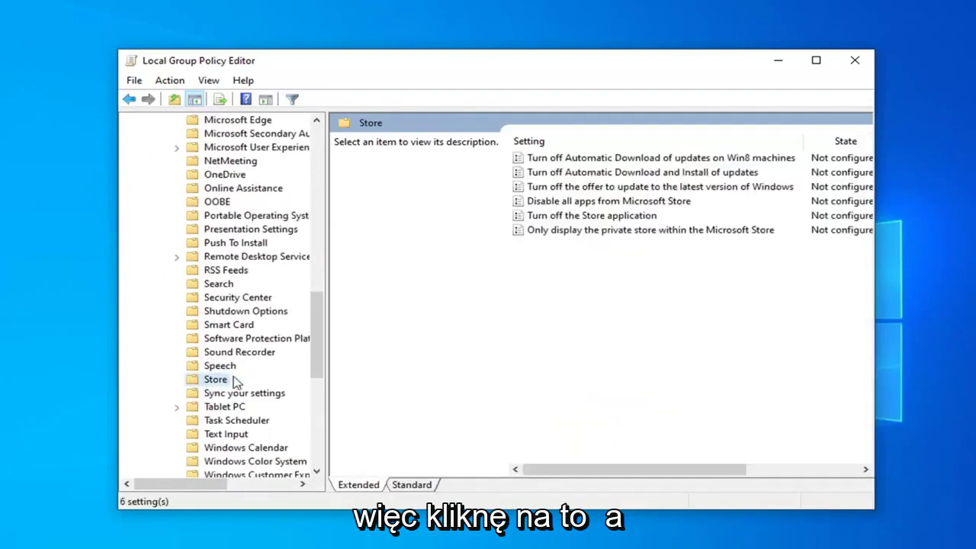
{"action": "left_click", "coordinate": [546, 217]}
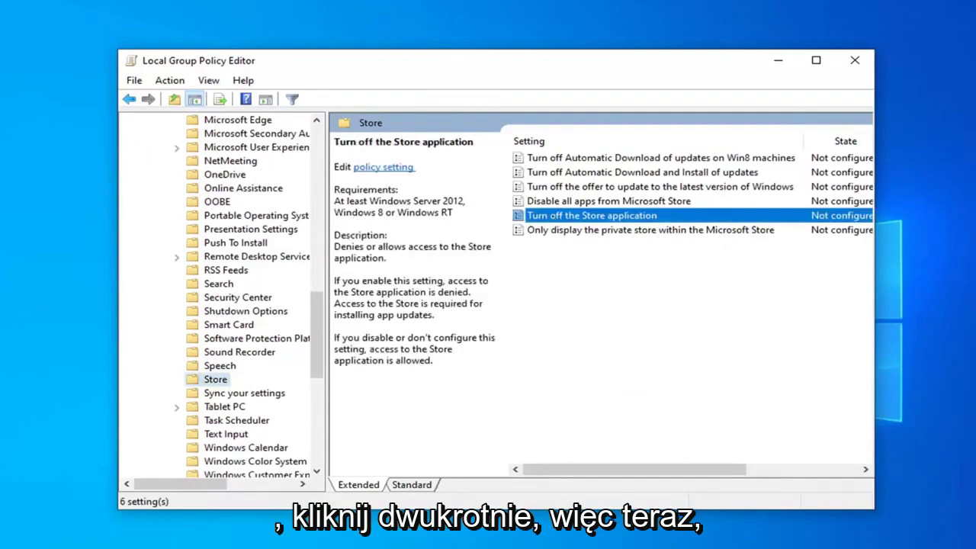
Step: Set 'Turn off the Store application' to Enabled, apply it, and close the Group Policy Editor
{"action": "double_click", "coordinate": [545, 215]}
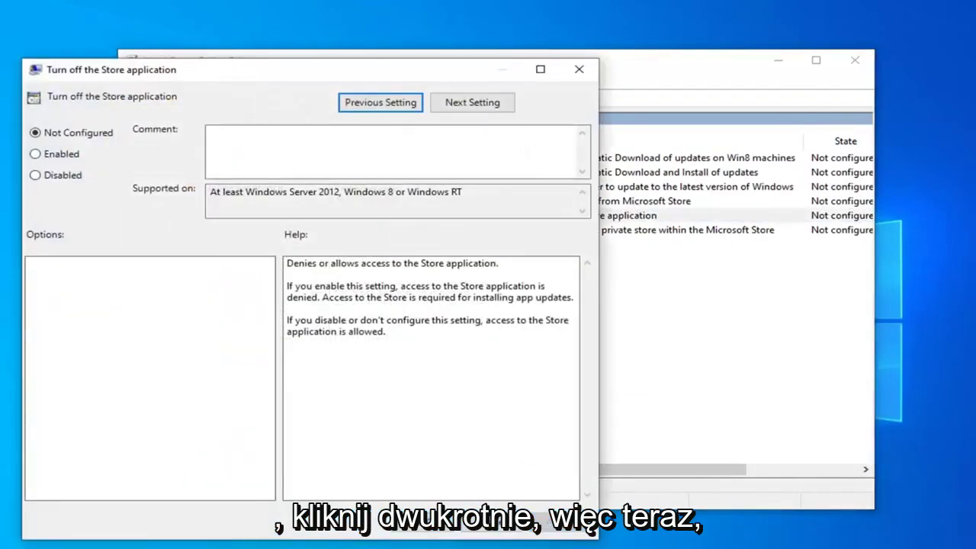
{"action": "left_click_drag", "start_coordinate": [398, 70], "coordinate": [599, 45]}
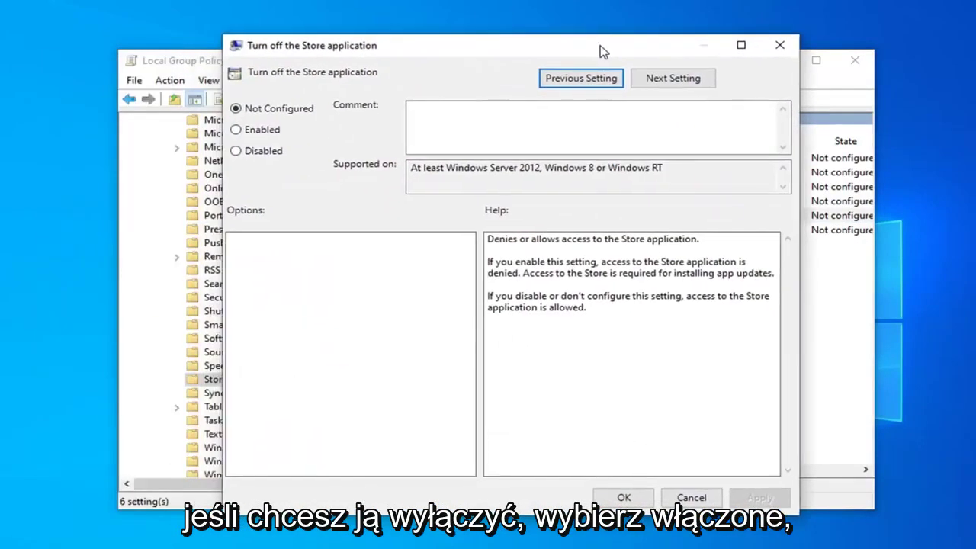
{"action": "left_click", "coordinate": [256, 134]}
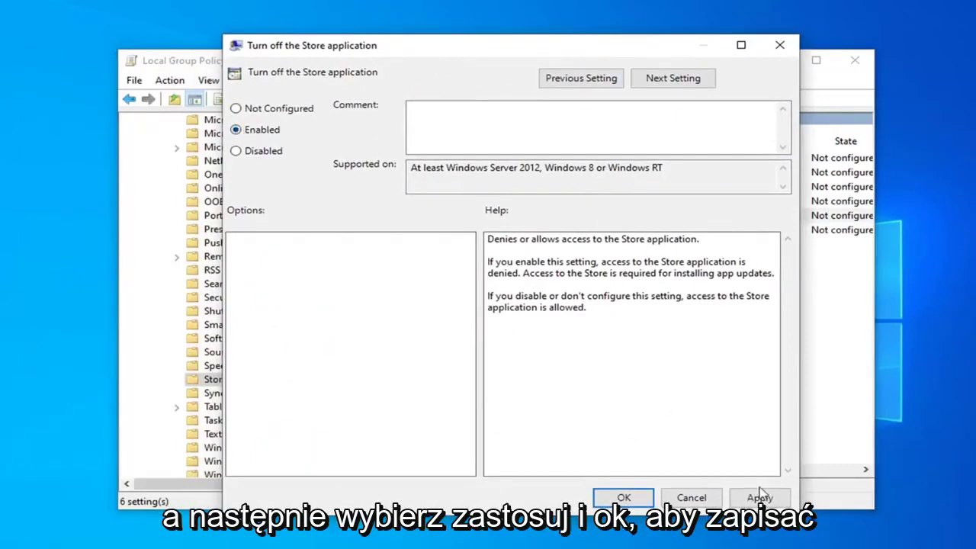
{"action": "left_click", "coordinate": [760, 497]}
{"action": "left_click", "coordinate": [623, 497]}
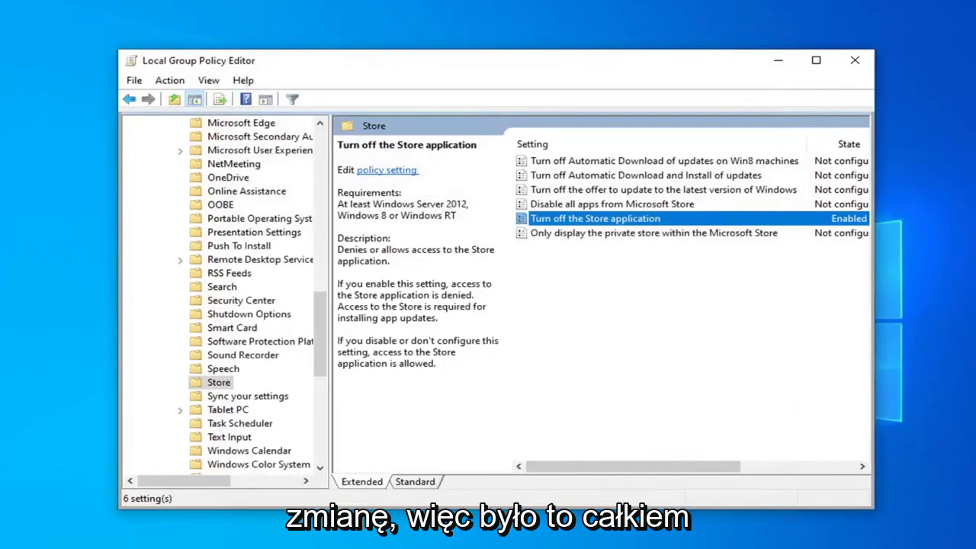
{"action": "left_click", "coordinate": [855, 67]}
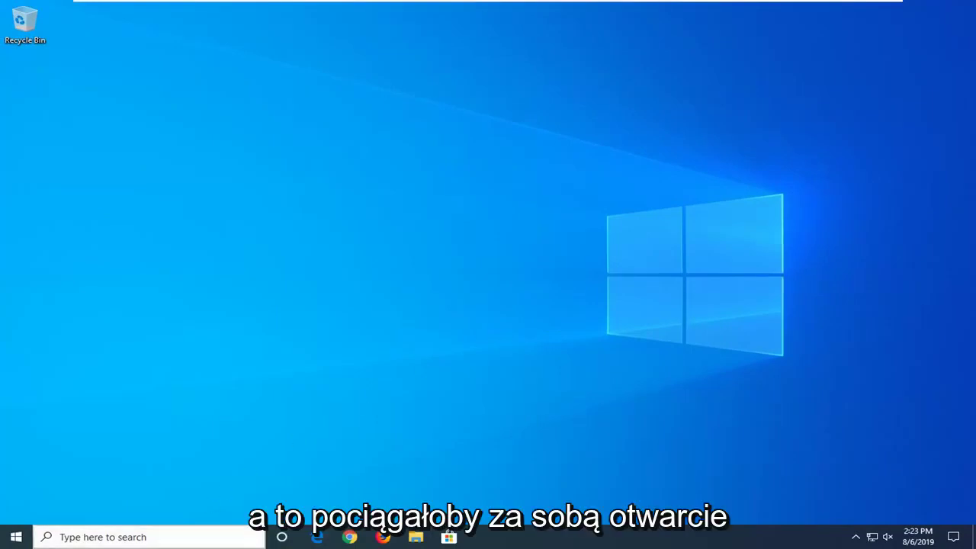
Step: Search for 'regedit' and run Registry Editor as administrator
{"action": "left_click", "coordinate": [17, 540]}
{"action": "type", "text": "regedi"}
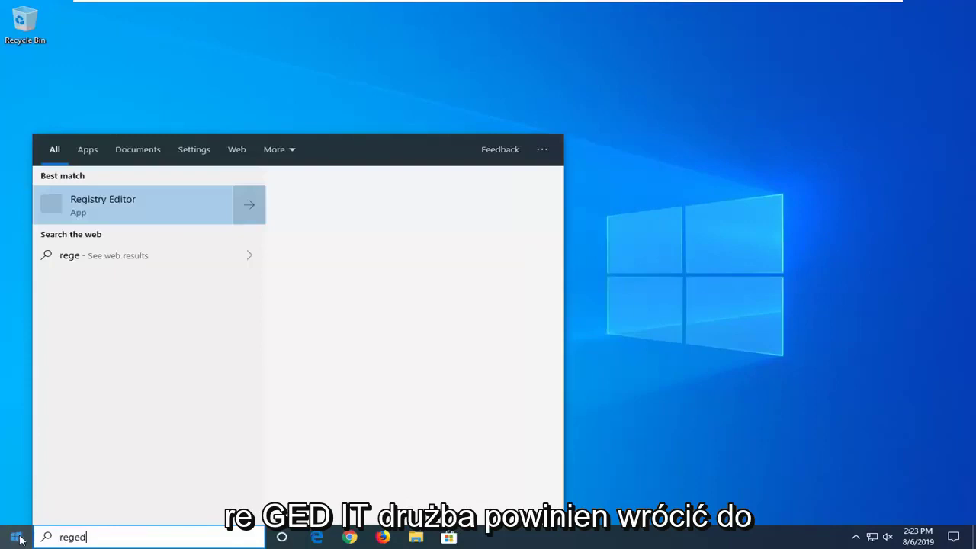
{"action": "type", "text": "t"}
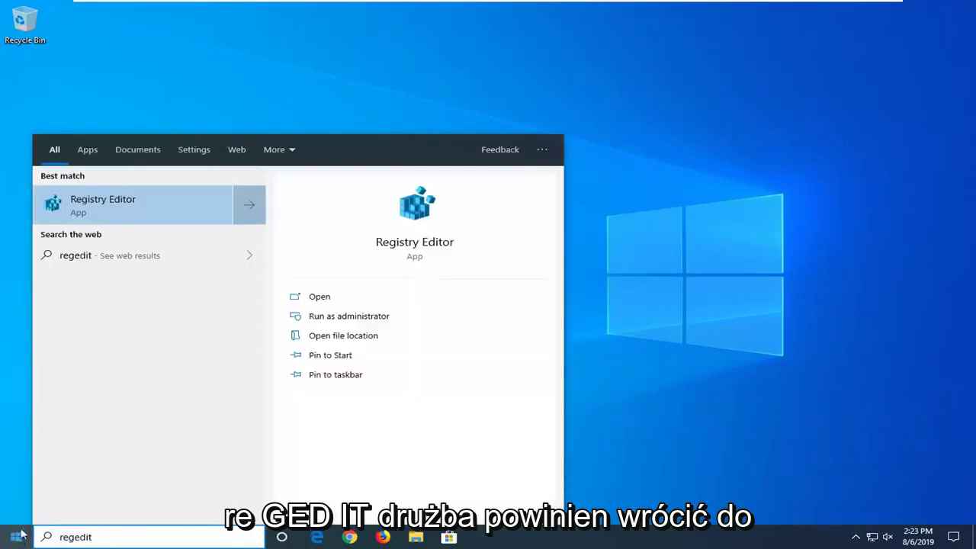
{"action": "right_click", "coordinate": [108, 212]}
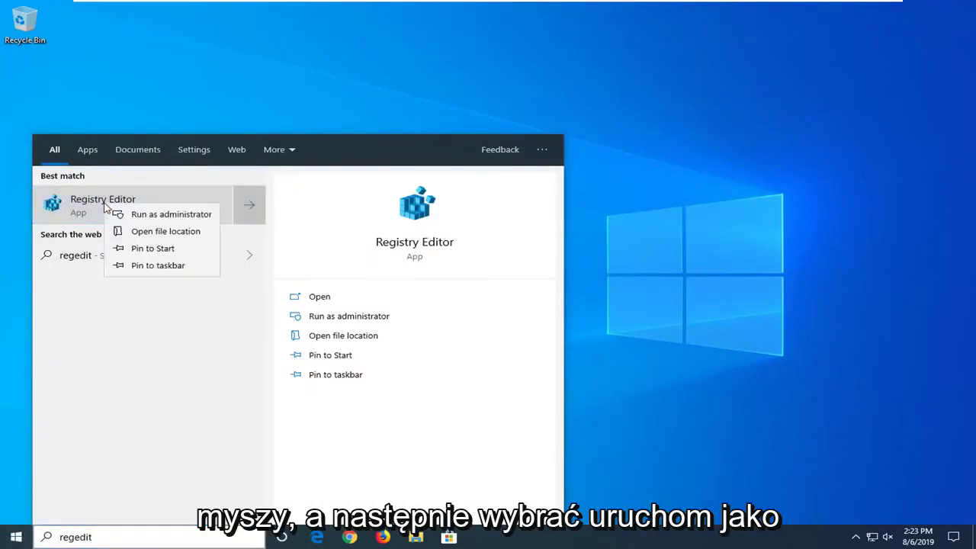
{"action": "left_click", "coordinate": [145, 217]}
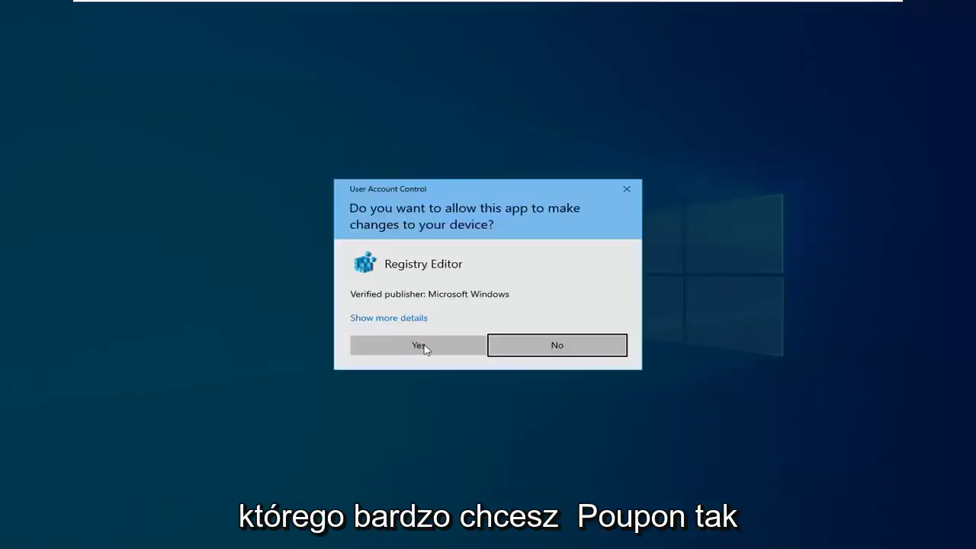
Step: Approve the User Account Control prompt and show Registry Editor's File menu
{"action": "left_click", "coordinate": [421, 345]}
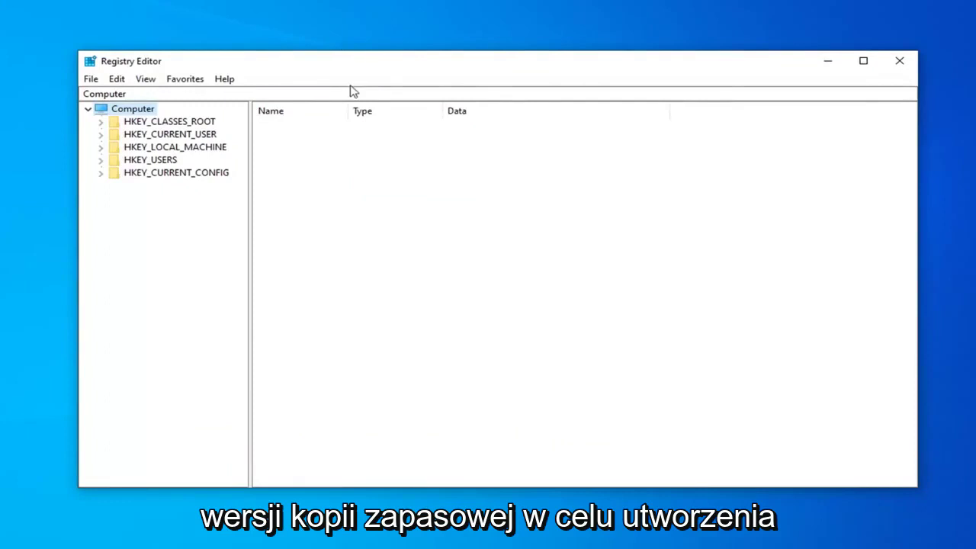
{"action": "left_click", "coordinate": [91, 80]}
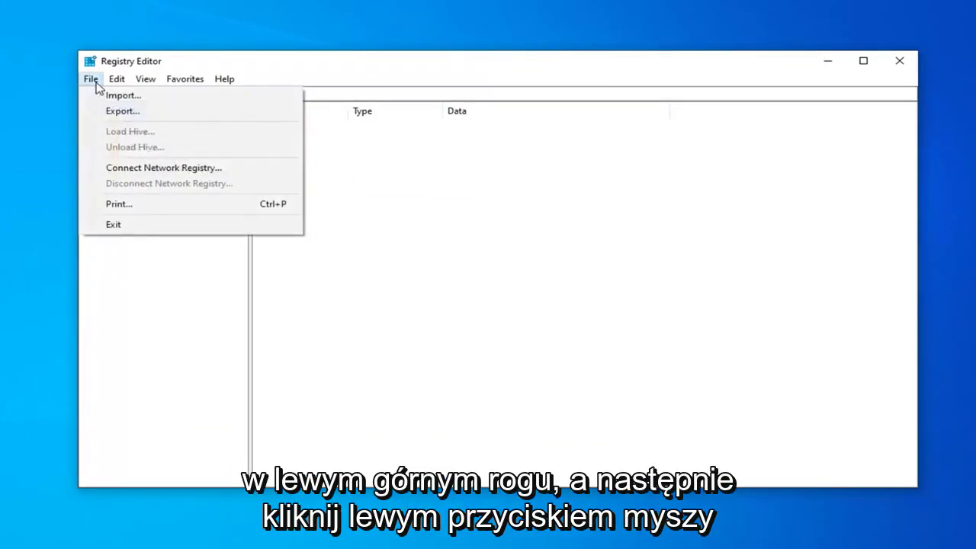
Step: Export the whole registry to a backup file
{"action": "left_click", "coordinate": [116, 111]}
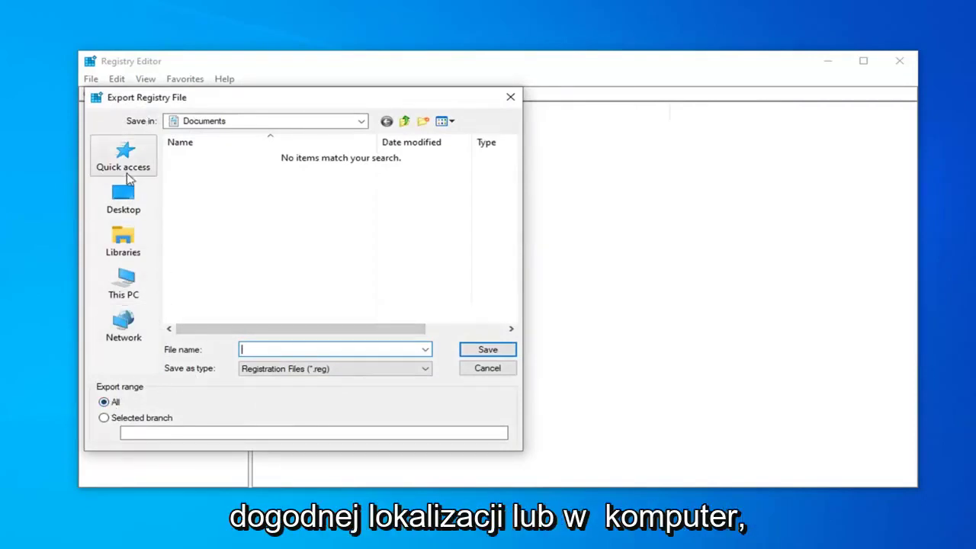
{"action": "left_click", "coordinate": [487, 369]}
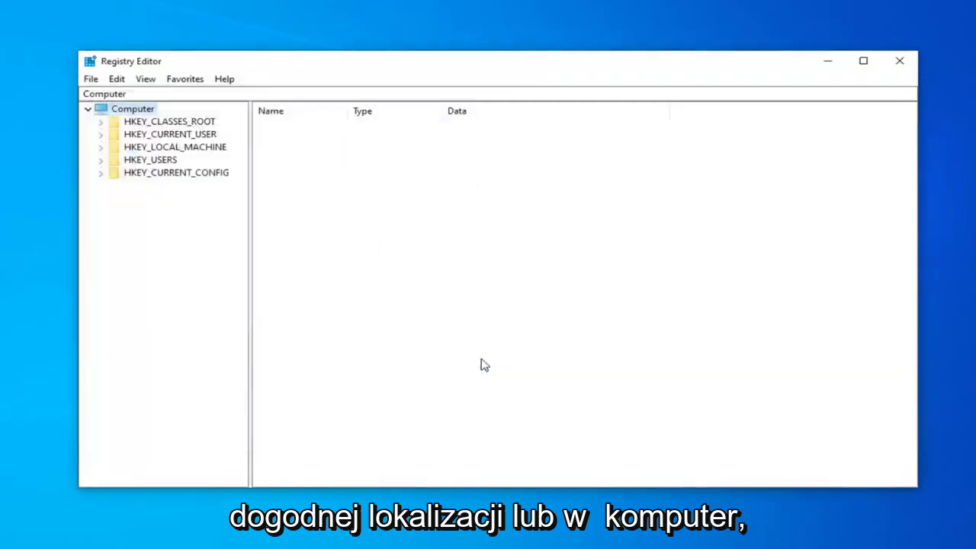
Step: Start a registry import, browse to the Desktop, then cancel without importing anything
{"action": "left_click", "coordinate": [90, 78]}
{"action": "left_click", "coordinate": [111, 95]}
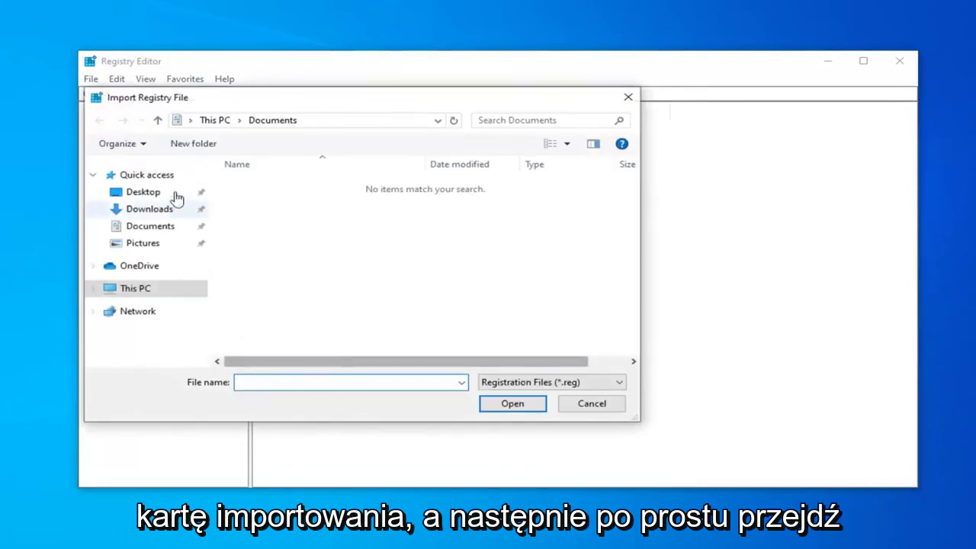
{"action": "left_click", "coordinate": [137, 195]}
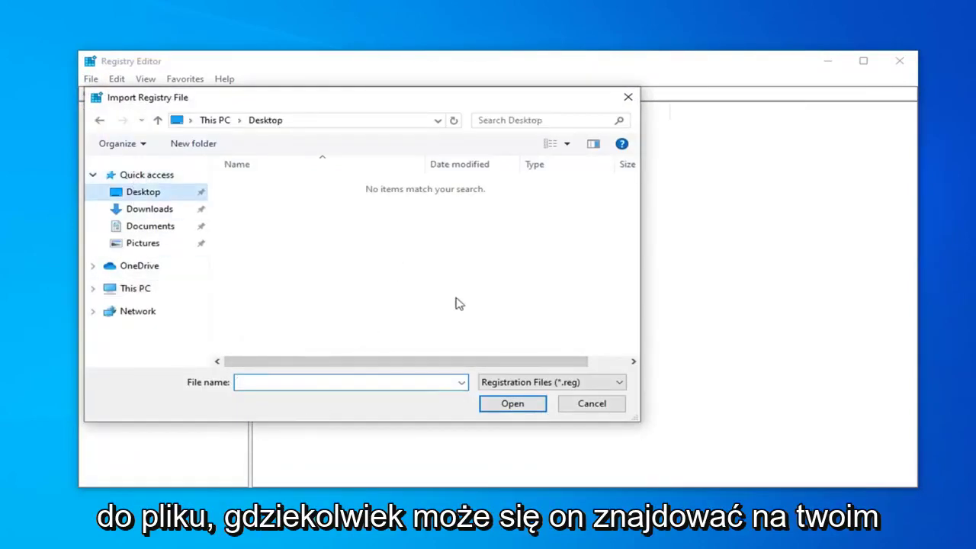
{"action": "left_click", "coordinate": [602, 405]}
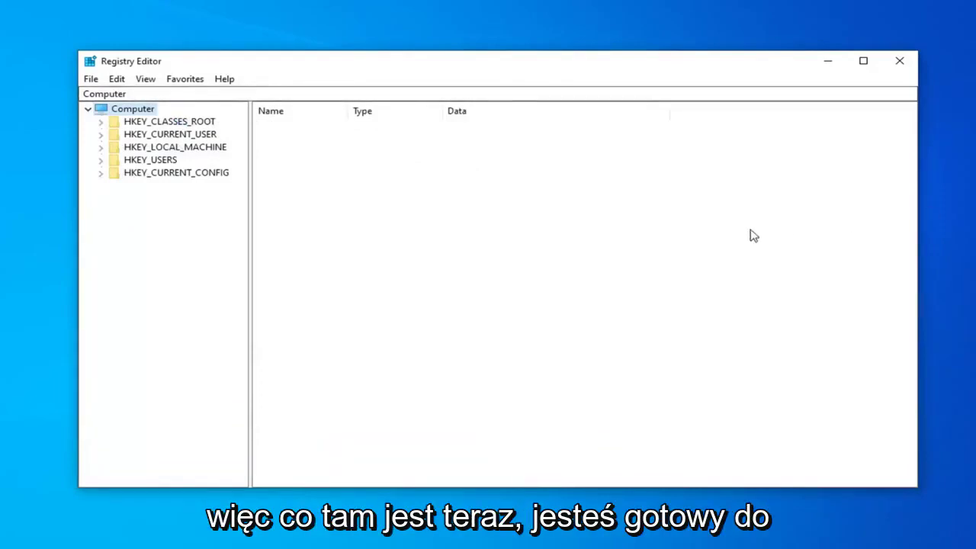
Step: Navigate to HKEY_LOCAL_MACHINE\SOFTWARE\Policies\Microsoft\WindowsStore and widen the Name column
{"action": "left_click", "coordinate": [183, 150]}
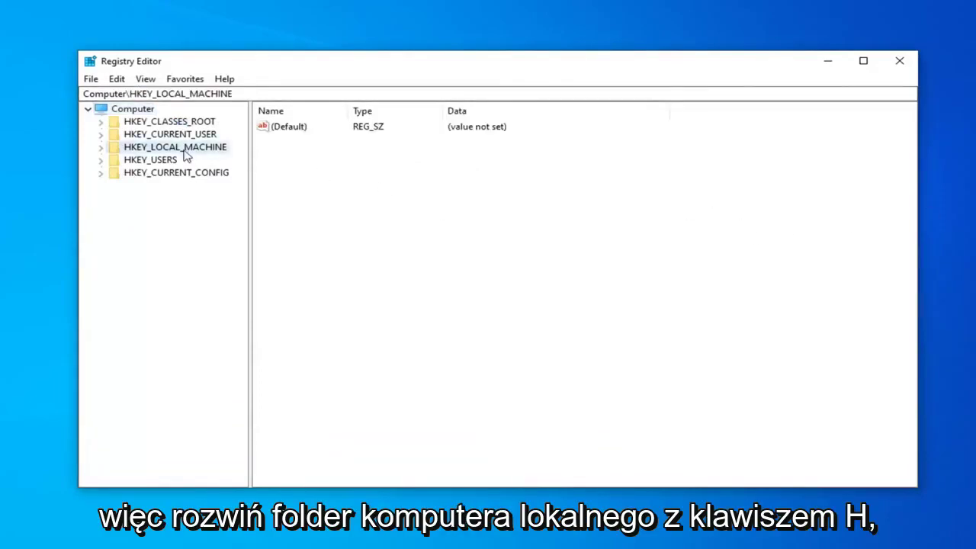
{"action": "left_click", "coordinate": [100, 147]}
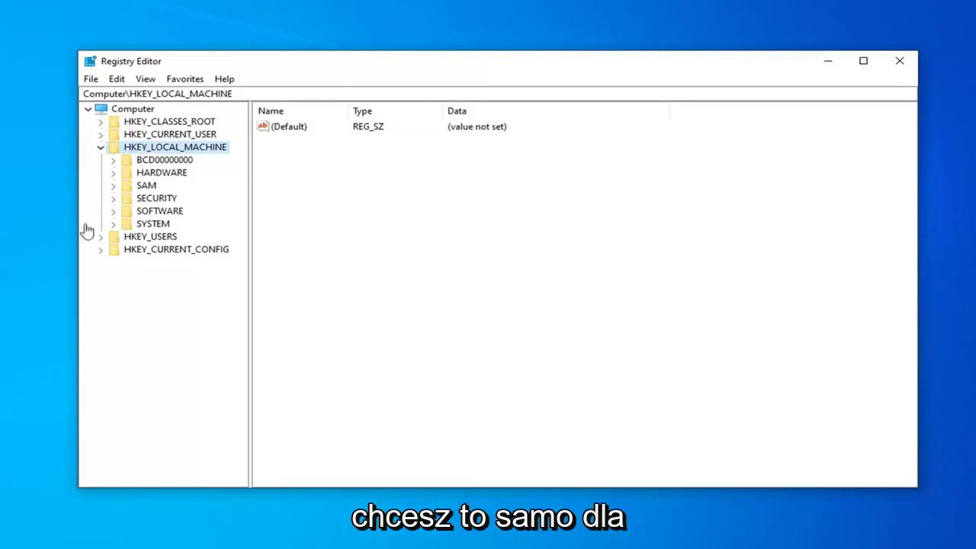
{"action": "left_click", "coordinate": [113, 211]}
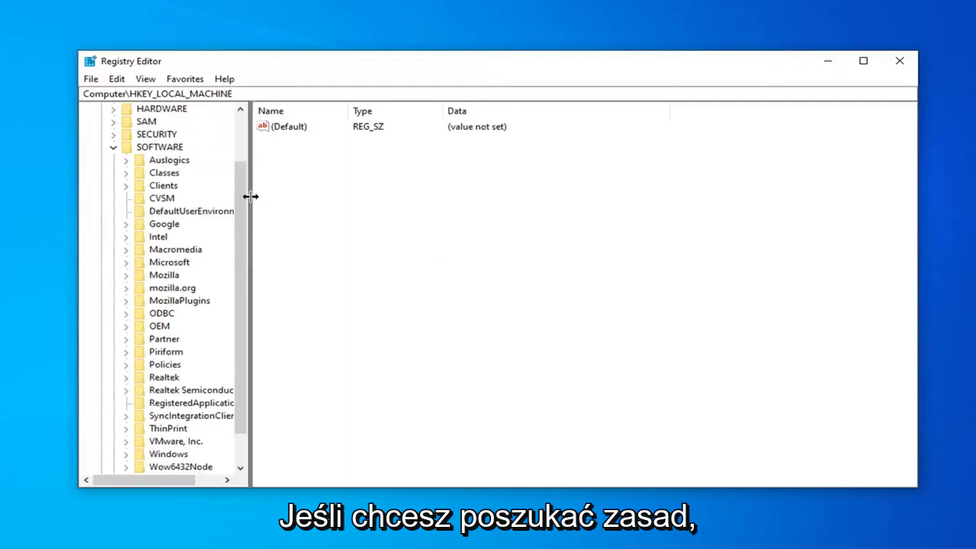
{"action": "left_click_drag", "start_coordinate": [250, 197], "coordinate": [336, 200]}
{"action": "left_click", "coordinate": [164, 365]}
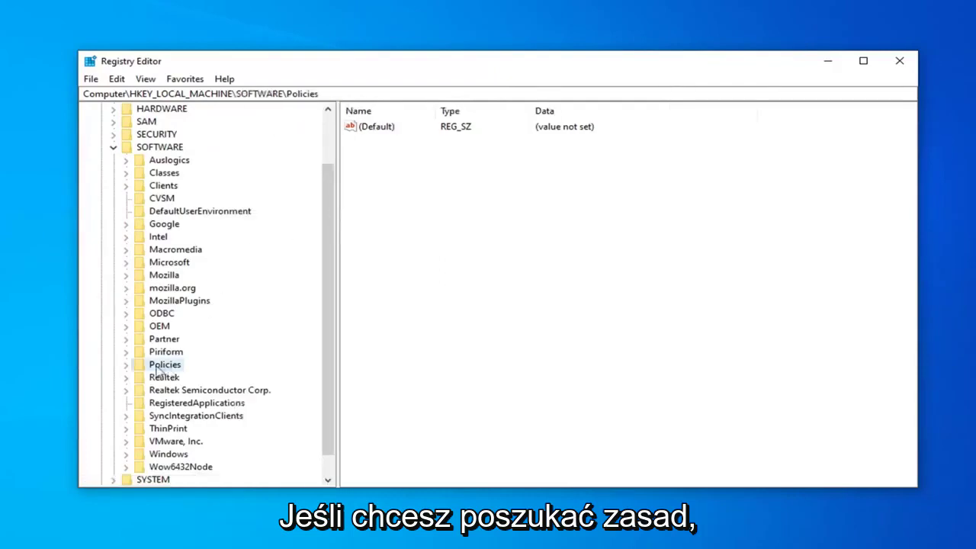
{"action": "left_click", "coordinate": [126, 365]}
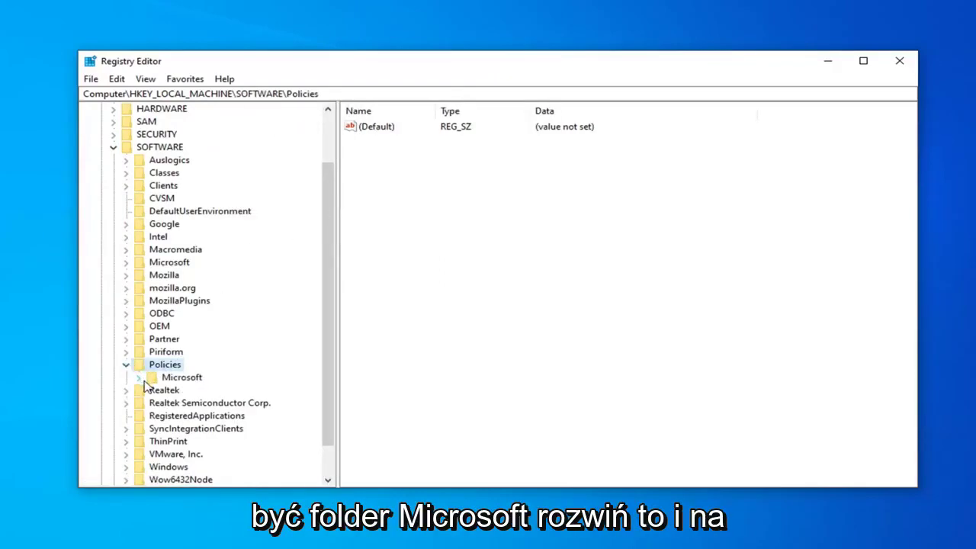
{"action": "left_click", "coordinate": [139, 377]}
{"action": "scroll", "coordinate": [221, 356], "scroll_direction": "down", "scroll_amount": 3}
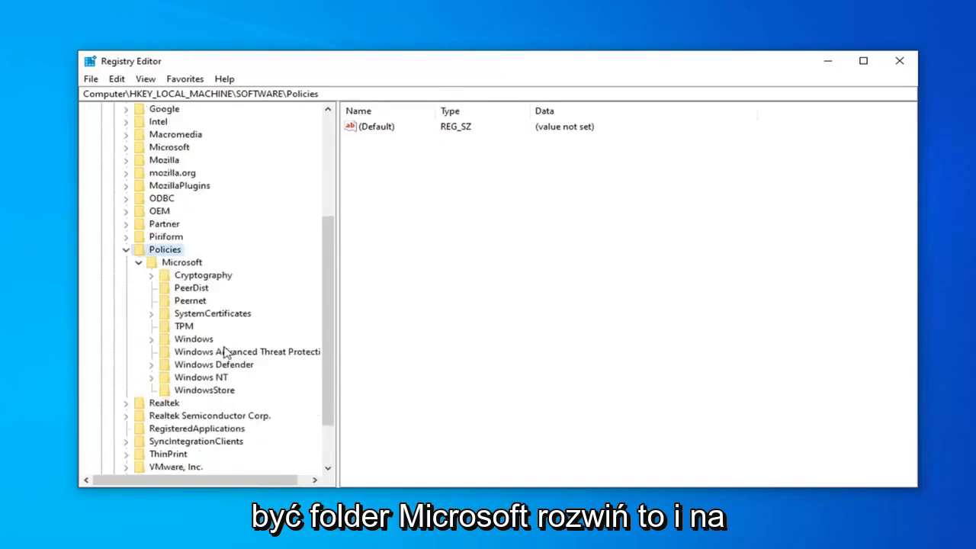
{"action": "left_click", "coordinate": [198, 391]}
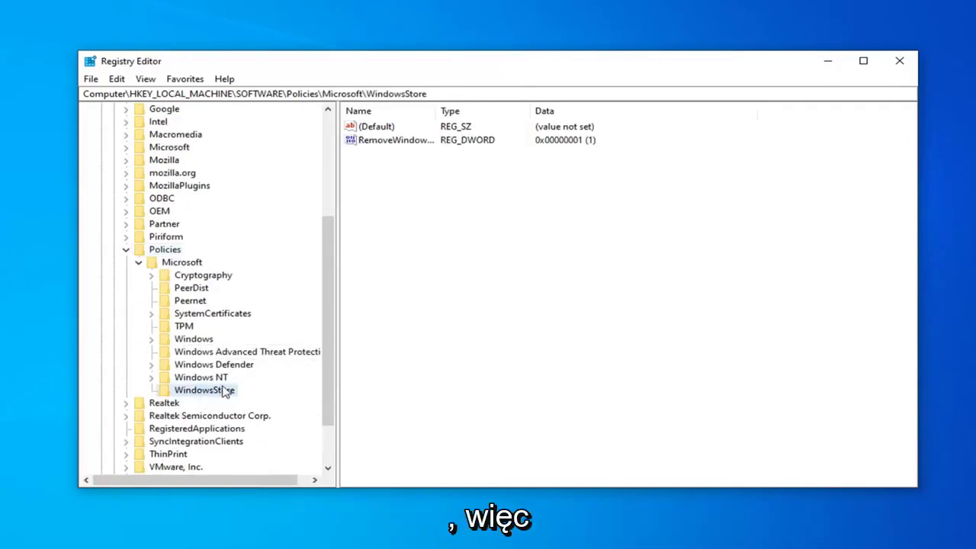
{"action": "left_click_drag", "start_coordinate": [438, 110], "coordinate": [502, 111]}
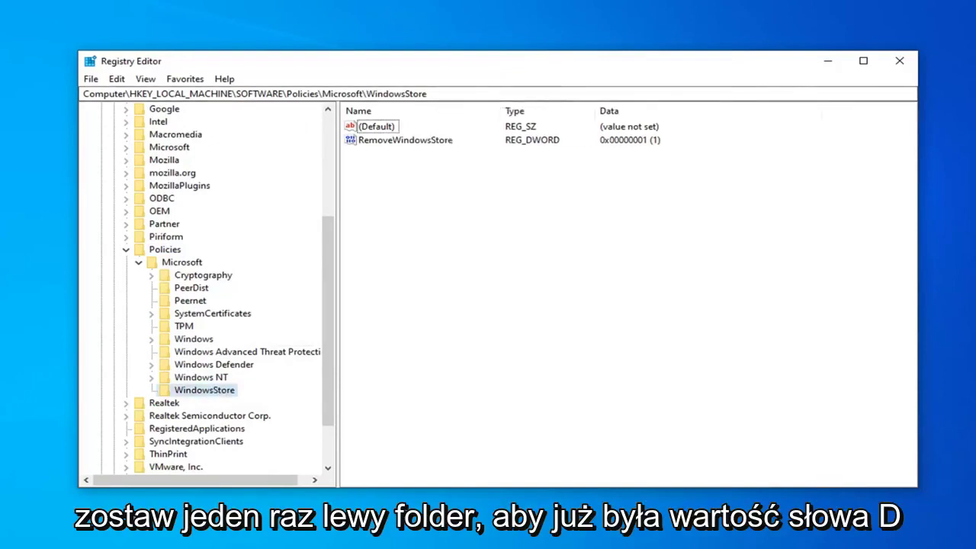
Step: Delete the RemoveWindowsStore value and confirm the deletion
{"action": "left_click", "coordinate": [393, 144]}
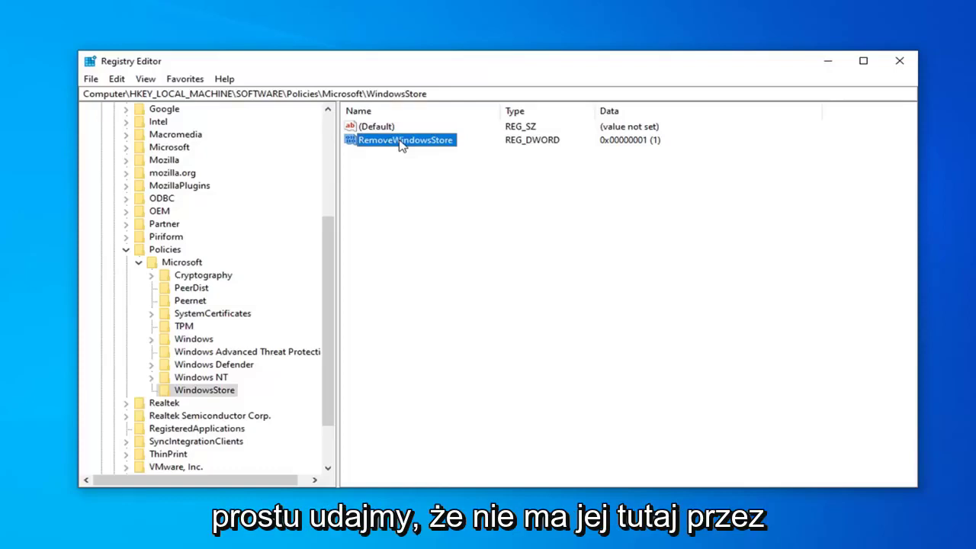
{"action": "key", "text": "Delete"}
{"action": "left_click", "coordinate": [624, 269]}
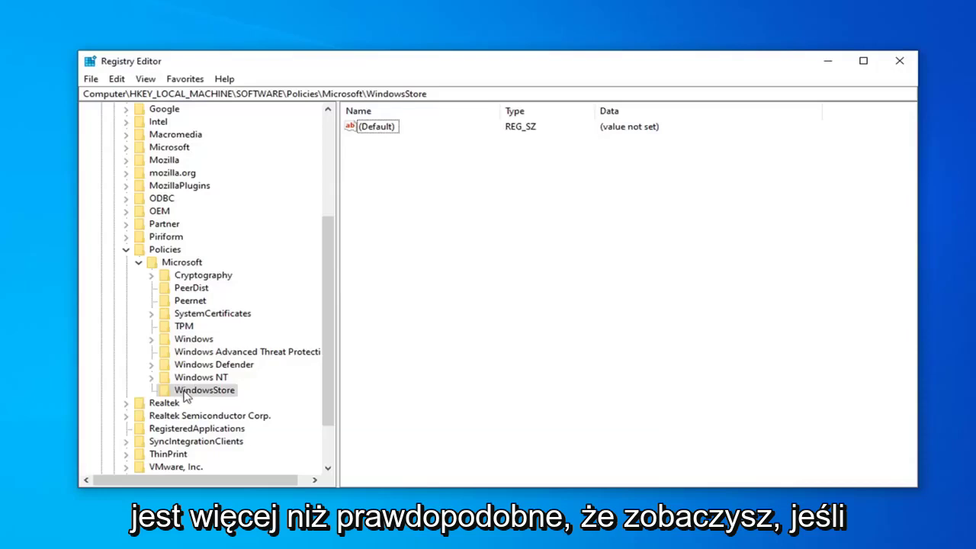
Step: Create a DWORD (32-bit) value named RemoveWindowsStore in the WindowsStore key
{"action": "right_click", "coordinate": [389, 172]}
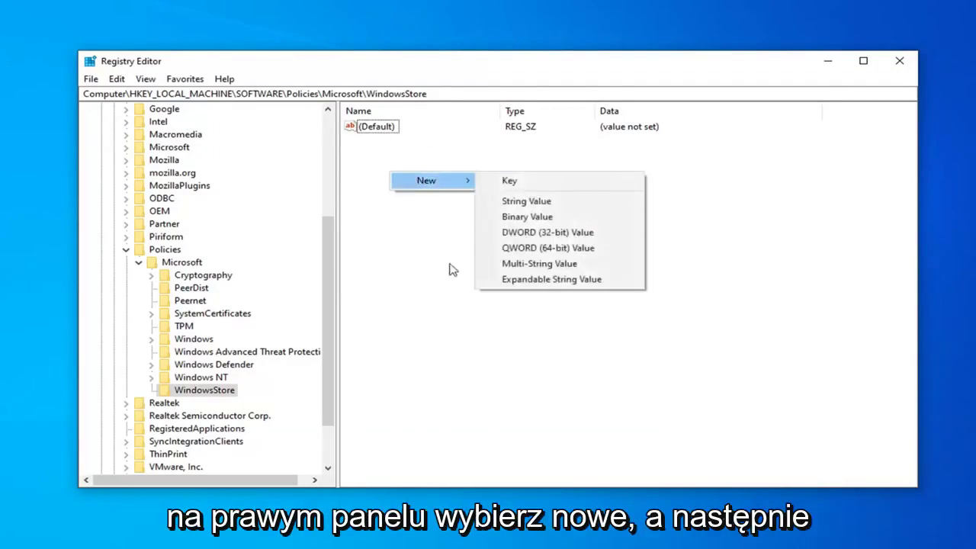
{"action": "mouse_move", "coordinate": [427, 180]}
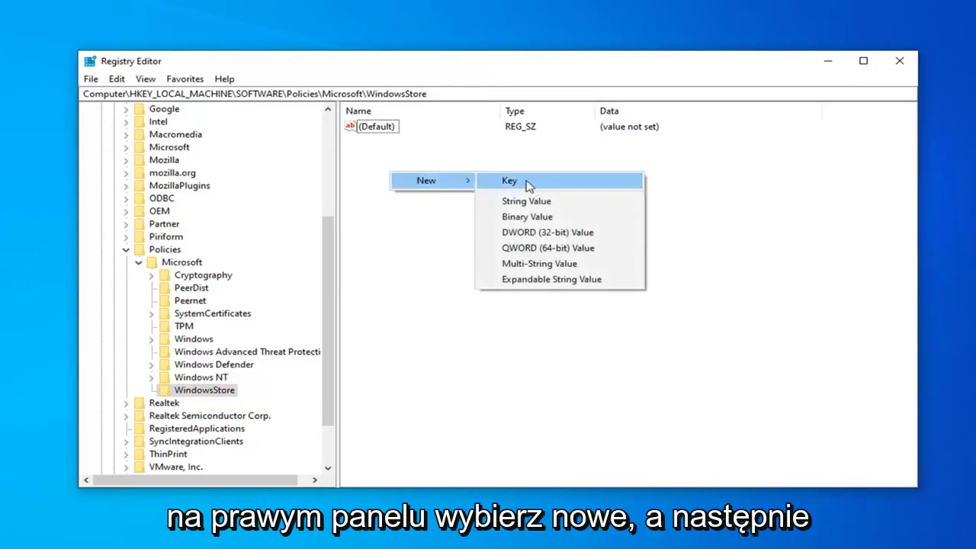
{"action": "left_click", "coordinate": [526, 236]}
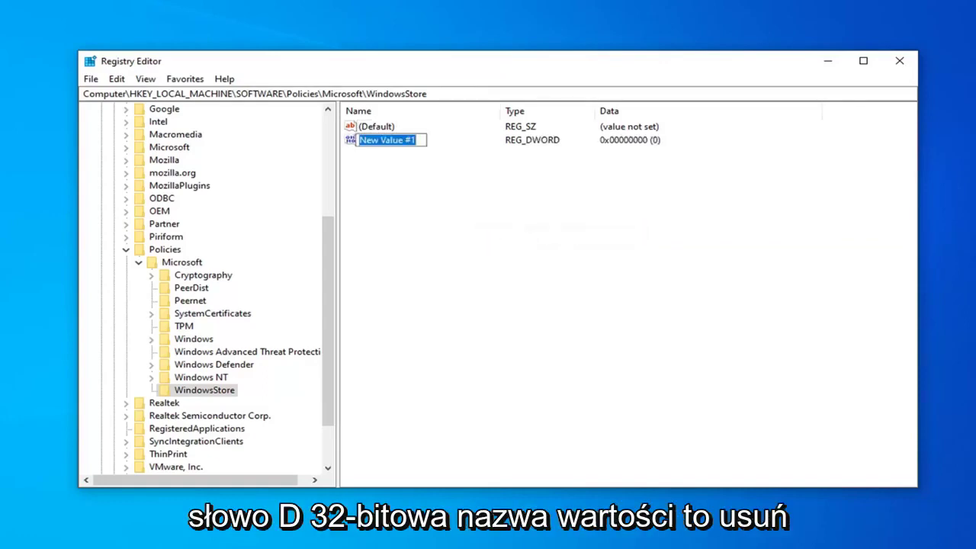
{"action": "type", "text": "RemoveWindow"}
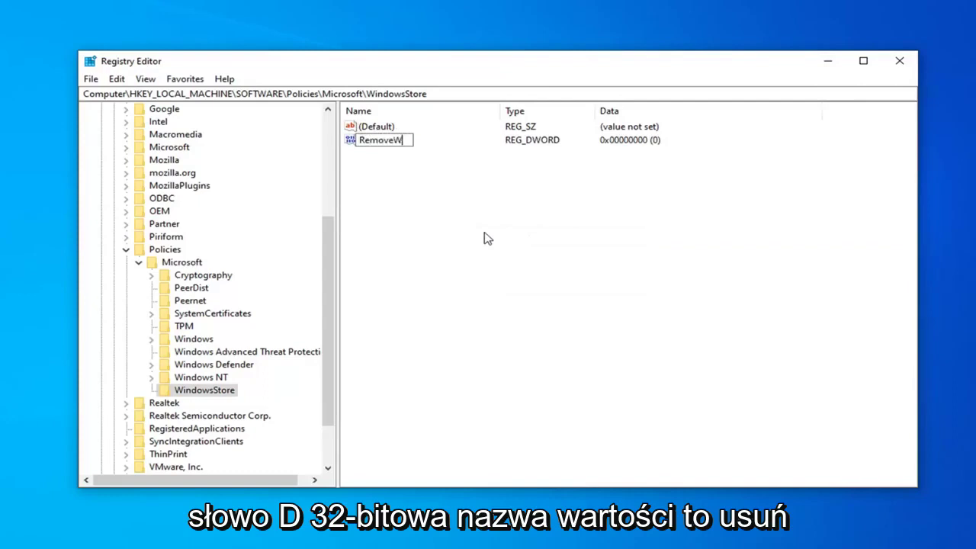
{"action": "type", "text": "sStore"}
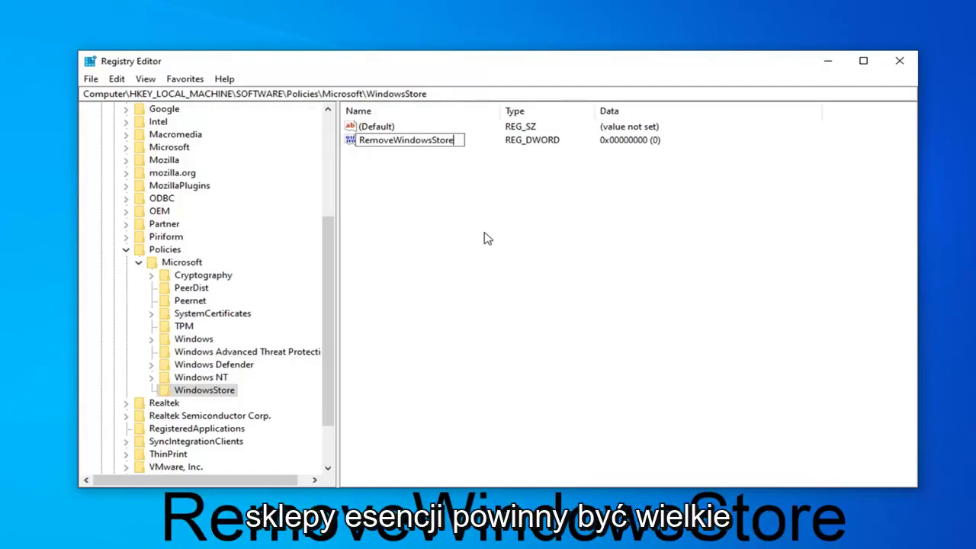
{"action": "key", "text": "Return"}
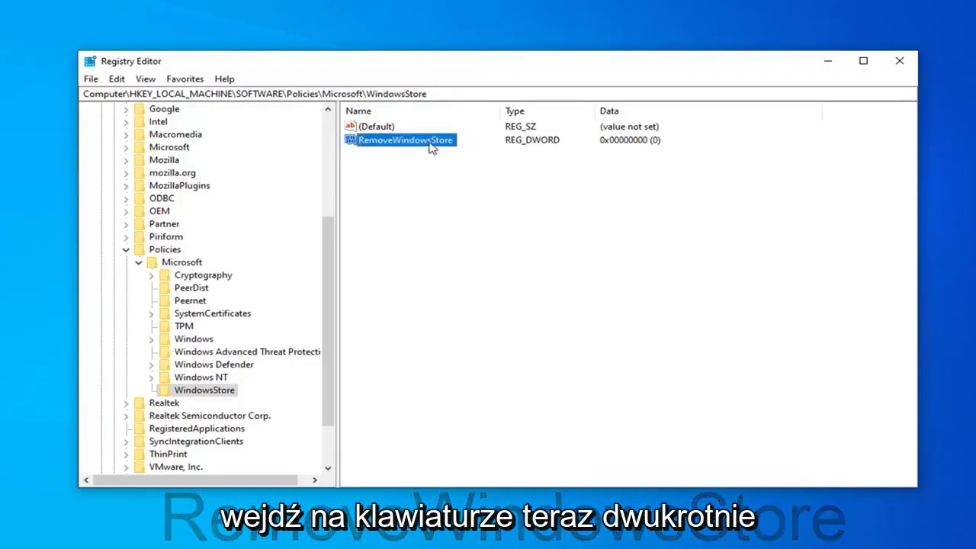
Step: Change RemoveWindowsStore's value data to 1 (hexadecimal 0x00000001)
{"action": "double_click", "coordinate": [429, 141]}
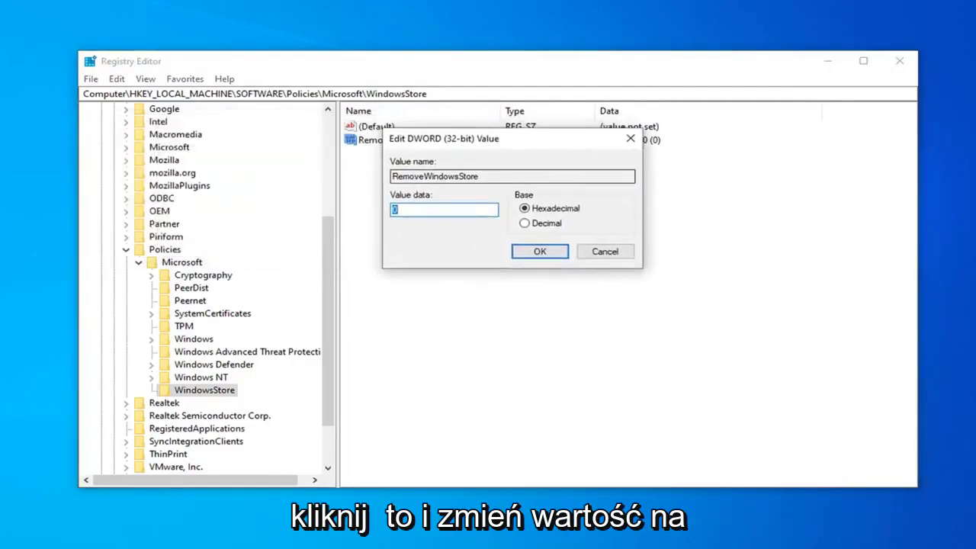
{"action": "type", "text": "1"}
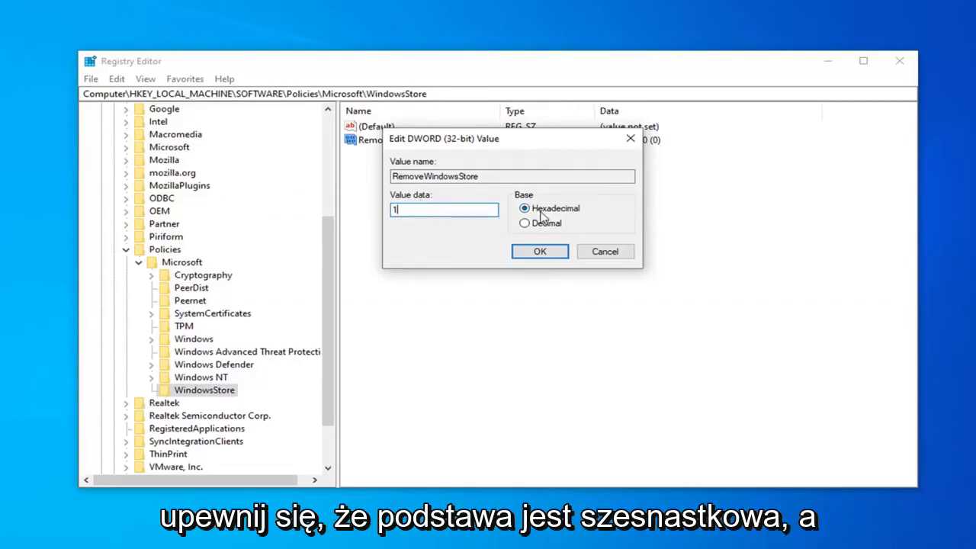
{"action": "left_click", "coordinate": [543, 252]}
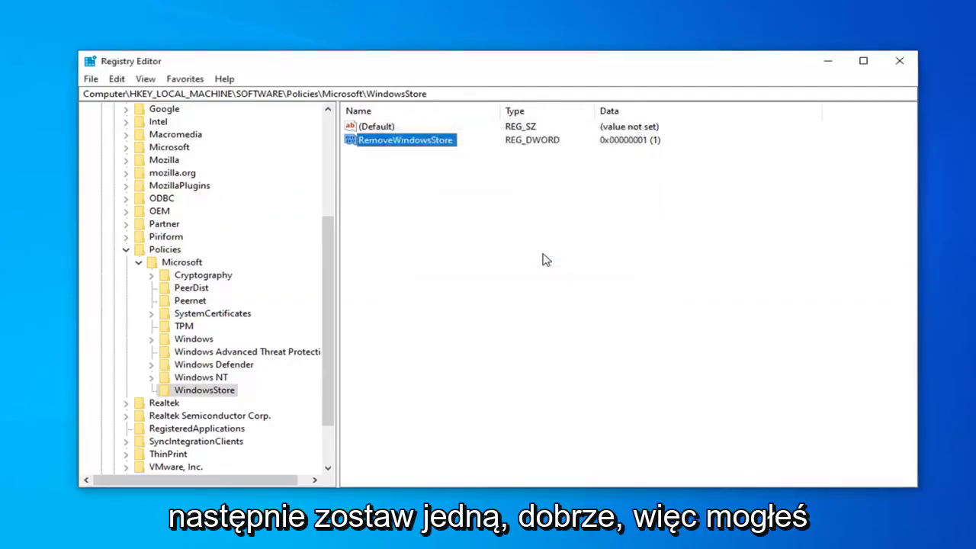
{"action": "left_click", "coordinate": [454, 248]}
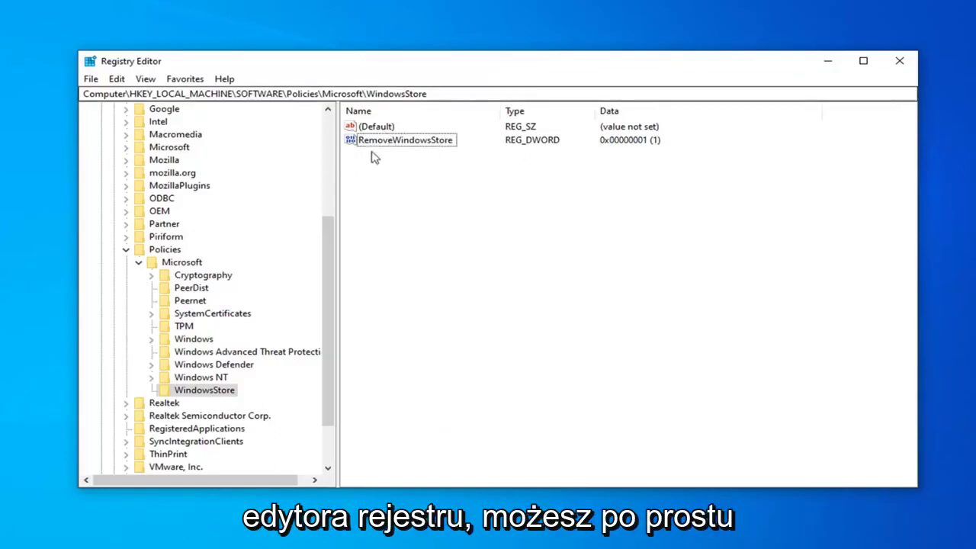
Step: Set RemoveWindowsStore back to 0 (0x00000000) and close Registry Editor
{"action": "left_click", "coordinate": [395, 143]}
{"action": "double_click", "coordinate": [395, 143]}
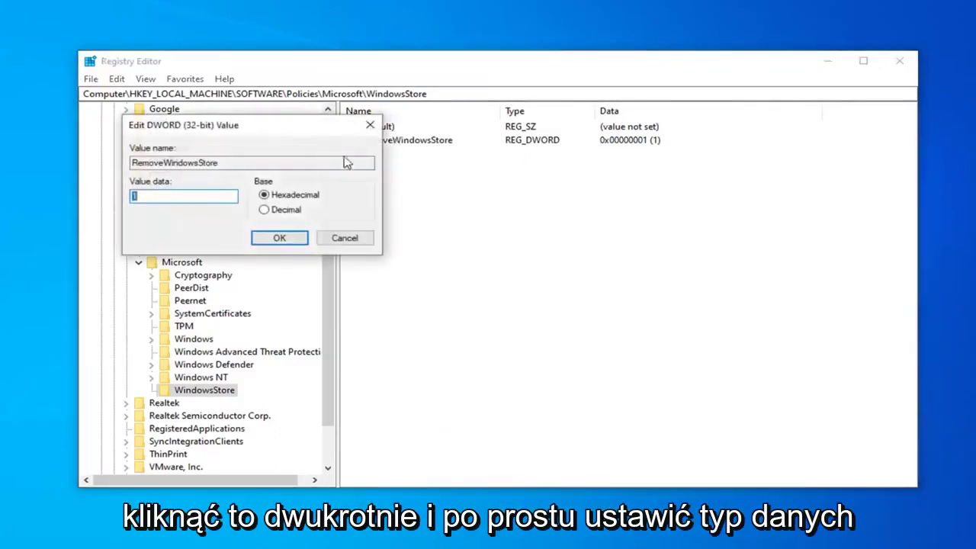
{"action": "type", "text": "0"}
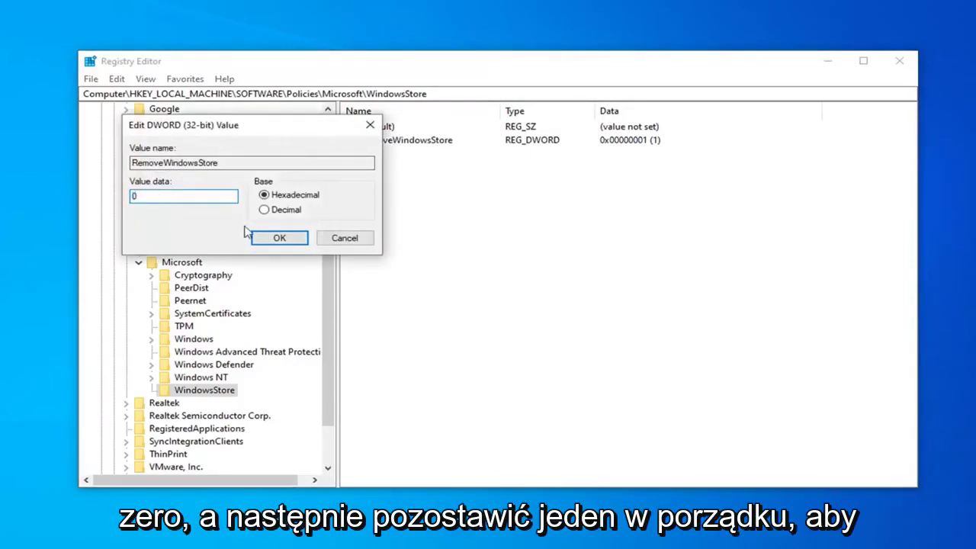
{"action": "left_click", "coordinate": [279, 239]}
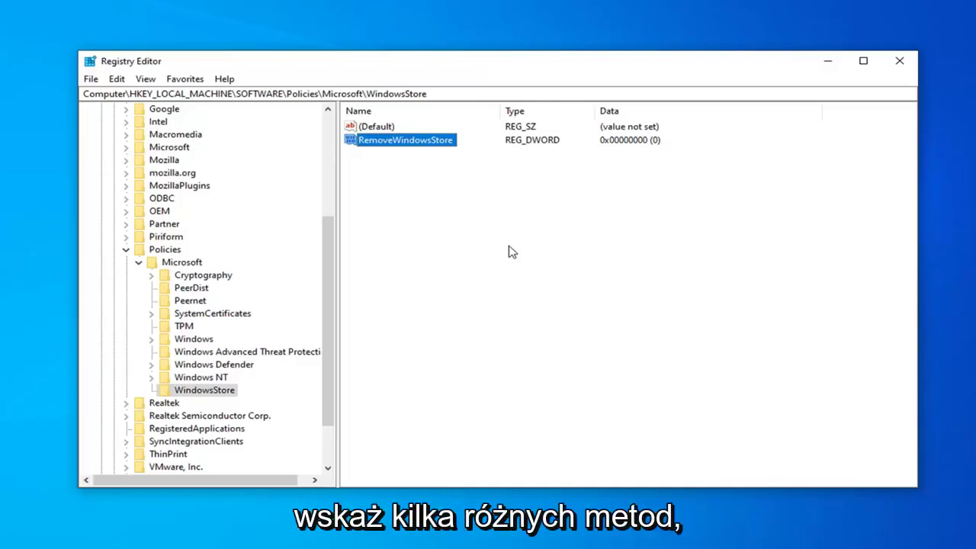
{"action": "left_click", "coordinate": [440, 230]}
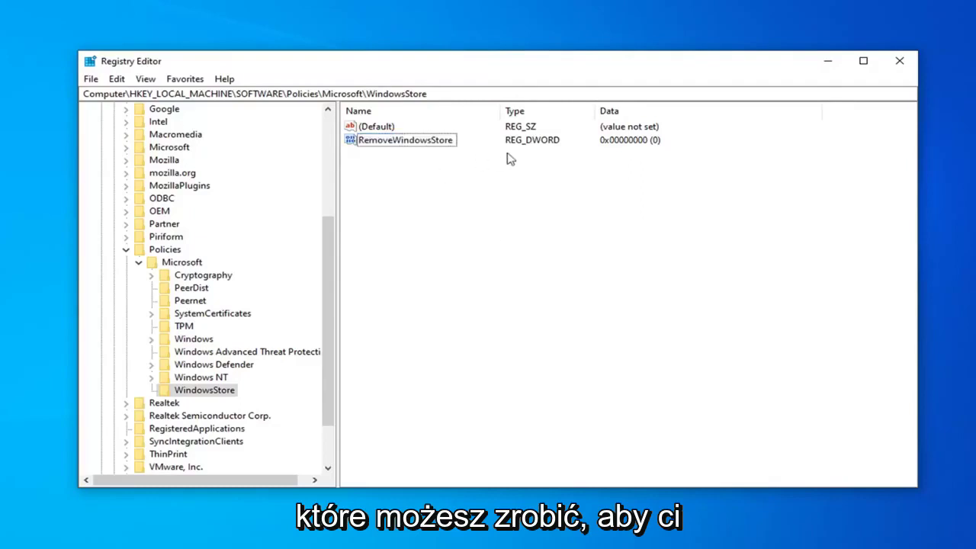
{"action": "left_click", "coordinate": [899, 63]}
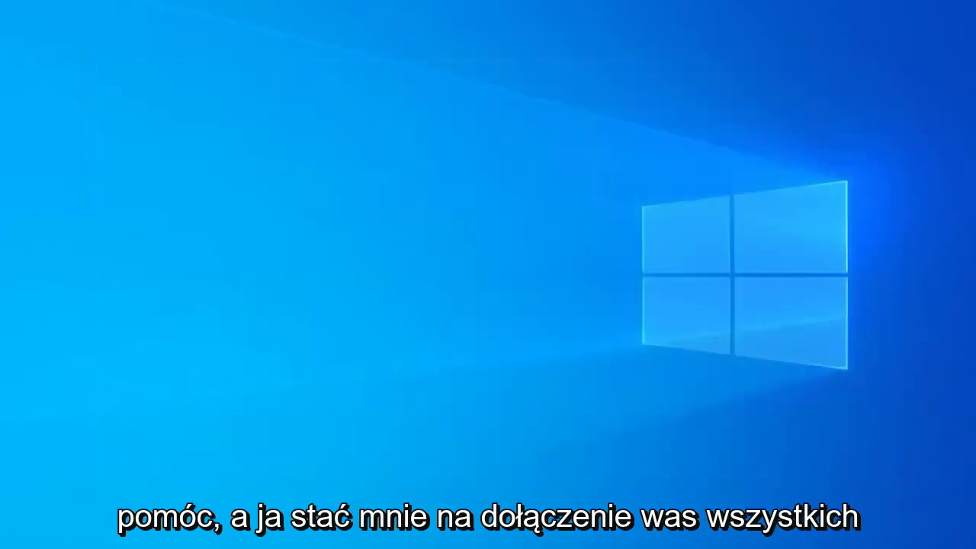